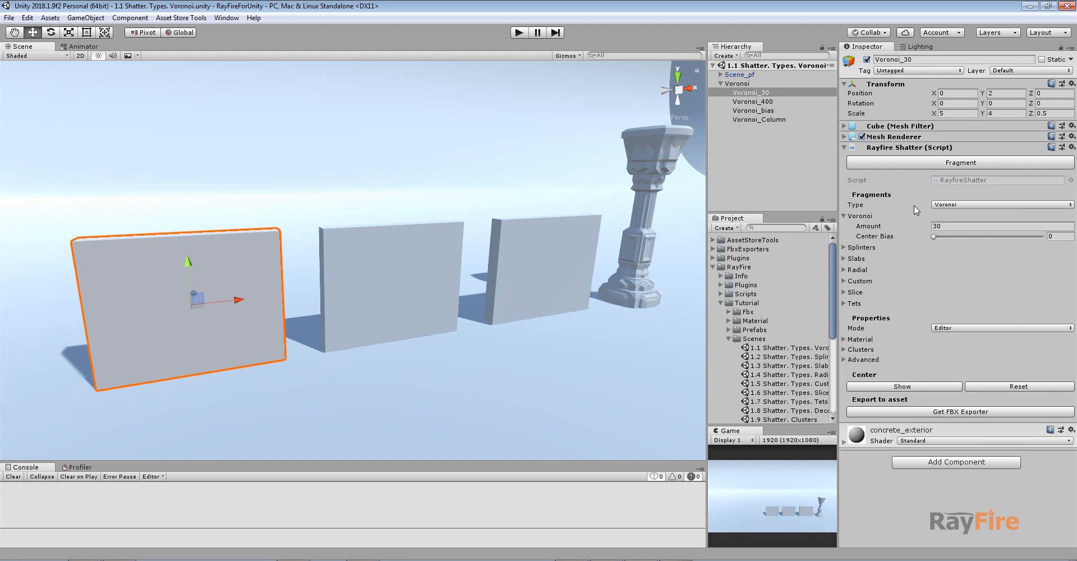
Keep the first wall on Voronoi fragmentation with 30 fragments and frame it in view.
{"action": "left_click", "coordinate": [944, 205]}
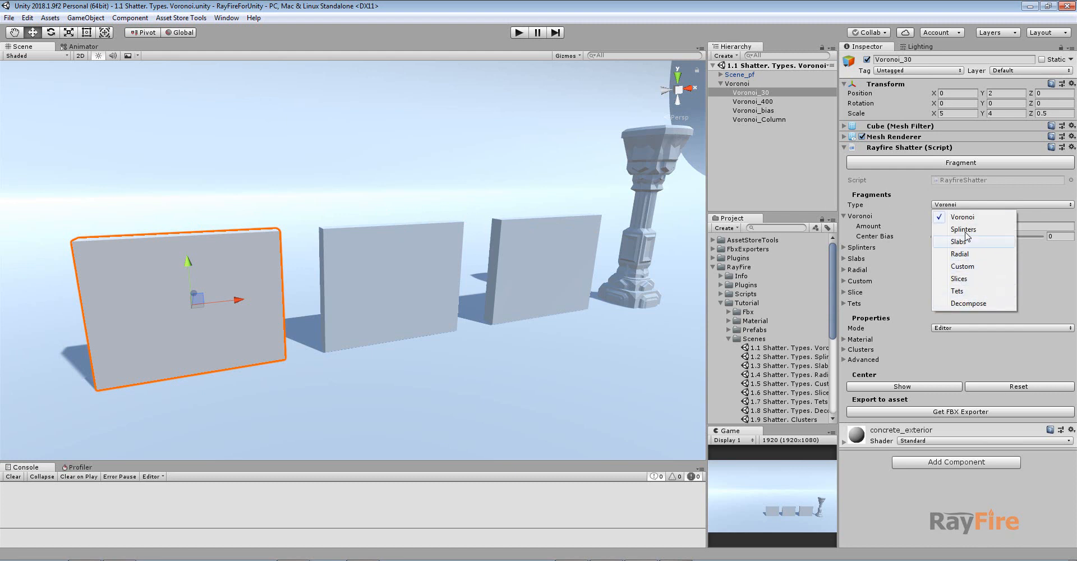
{"action": "left_click", "coordinate": [860, 217]}
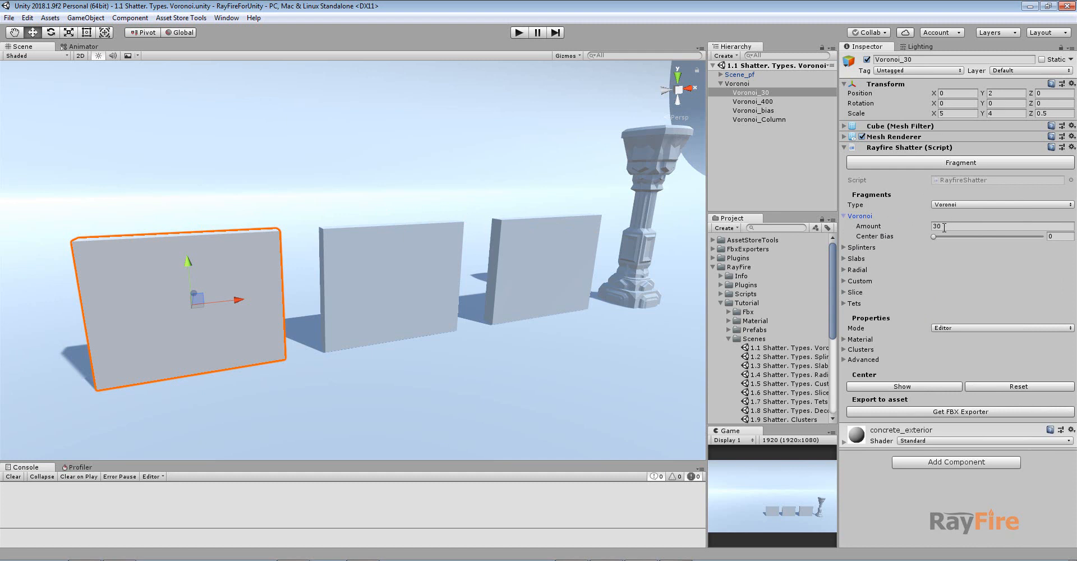
{"action": "left_click", "coordinate": [943, 227]}
{"action": "key", "text": "f"}
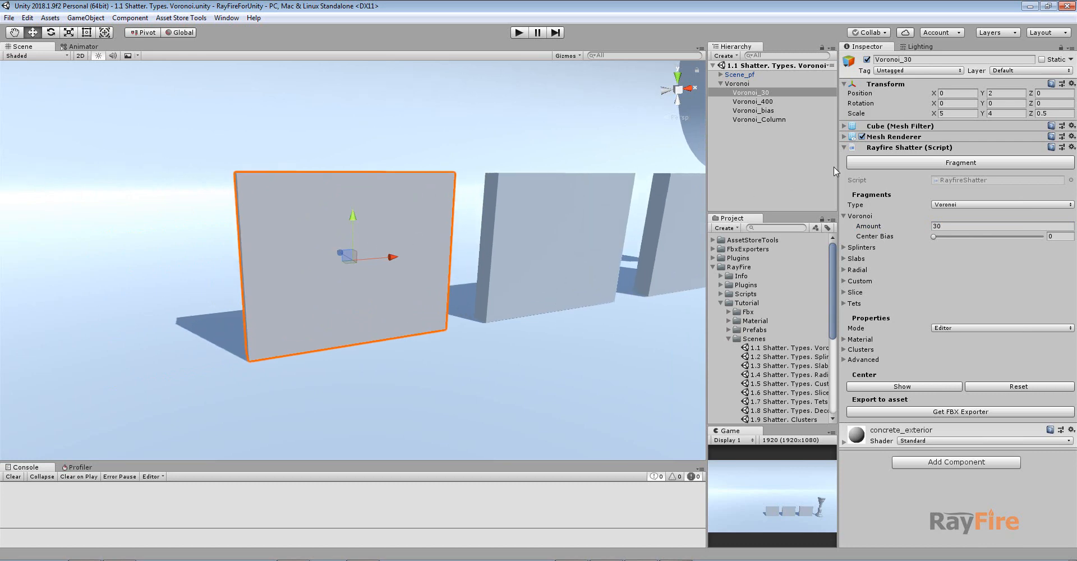
Shatter the first wall into fragments, fit the preview pieces back together and inspect one fragment.
{"action": "left_click", "coordinate": [910, 164]}
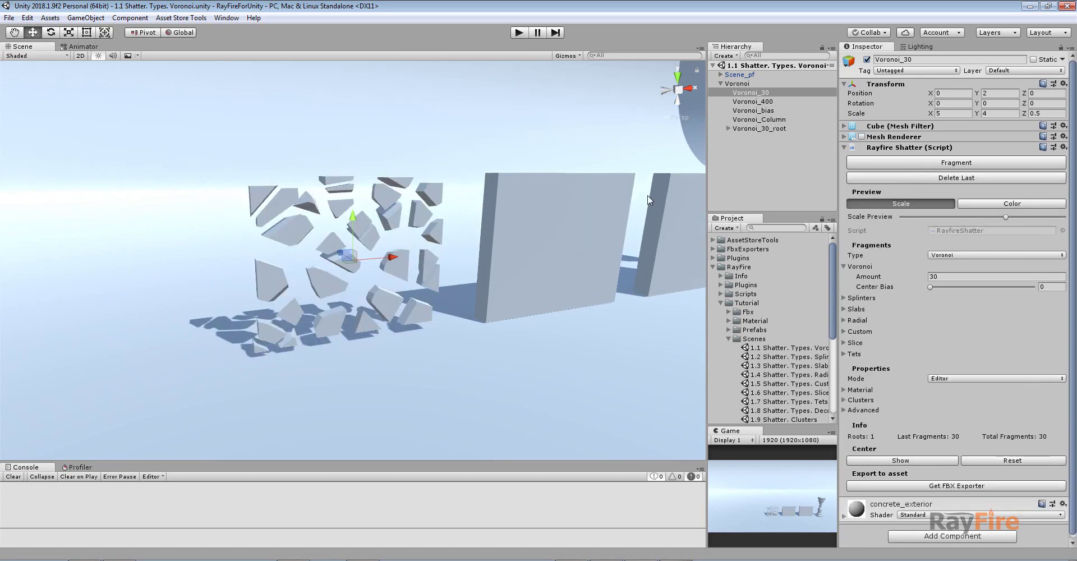
{"action": "left_click", "coordinate": [907, 216]}
{"action": "scroll", "coordinate": [370, 240], "scroll_direction": "up", "scroll_amount": 4}
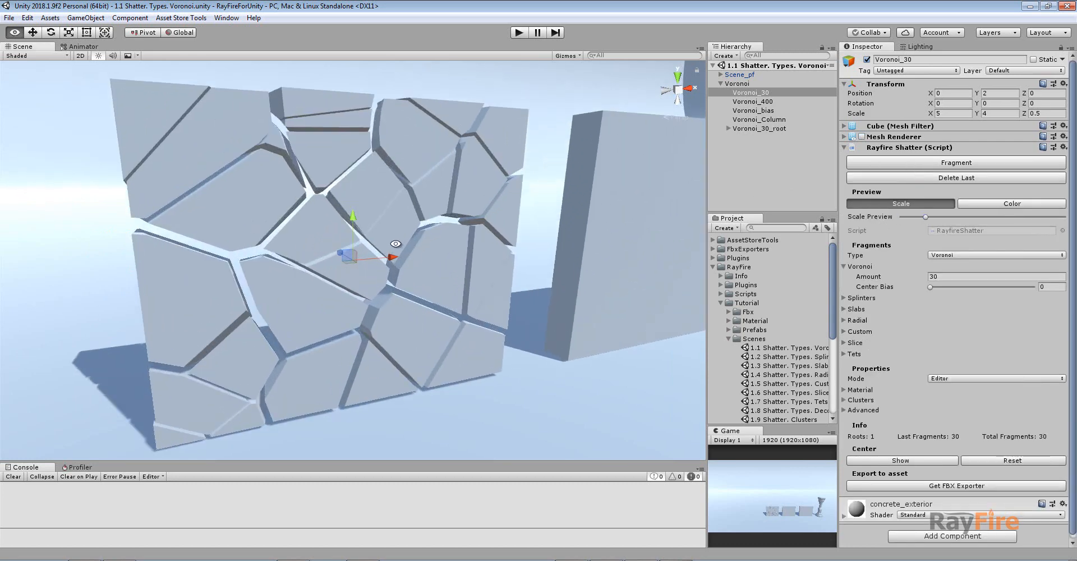
{"action": "left_click_drag", "start_coordinate": [395, 243], "coordinate": [322, 221], "text": "alt"}
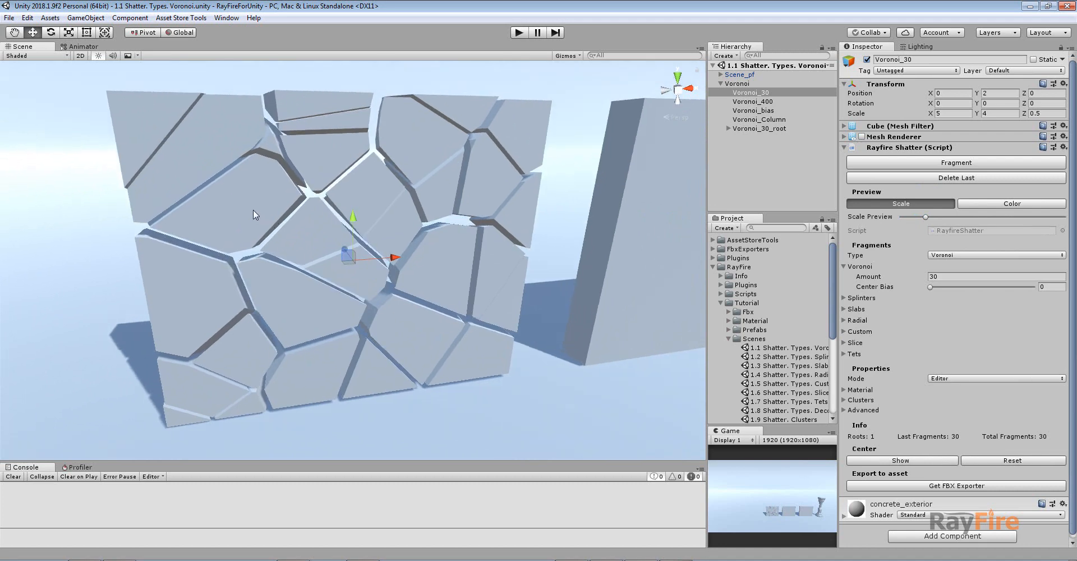
{"action": "left_click", "coordinate": [254, 209]}
{"action": "mouse_move", "coordinate": [254, 209]}
{"action": "left_mouse_down", "text": "alt"}
{"action": "mouse_move", "coordinate": [543, 216]}
{"action": "mouse_move", "coordinate": [251, 225]}
{"action": "left_mouse_up", "text": "alt"}
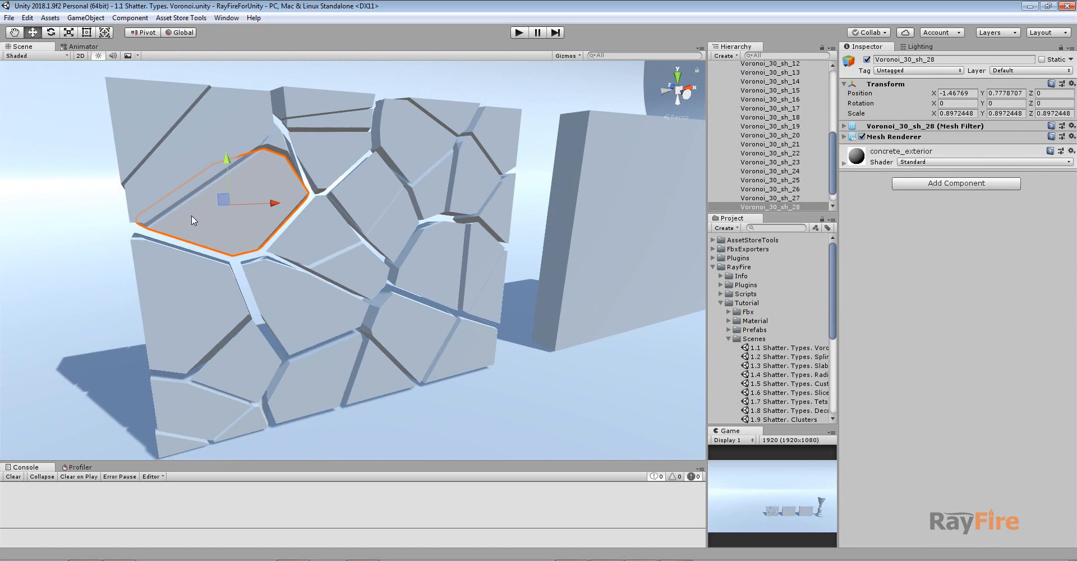
{"action": "mouse_move", "coordinate": [271, 203]}
{"action": "left_mouse_down", "text": "alt"}
{"action": "mouse_move", "coordinate": [337, 234]}
{"action": "mouse_move", "coordinate": [409, 220]}
{"action": "mouse_move", "coordinate": [159, 227]}
{"action": "left_mouse_up", "text": "alt"}
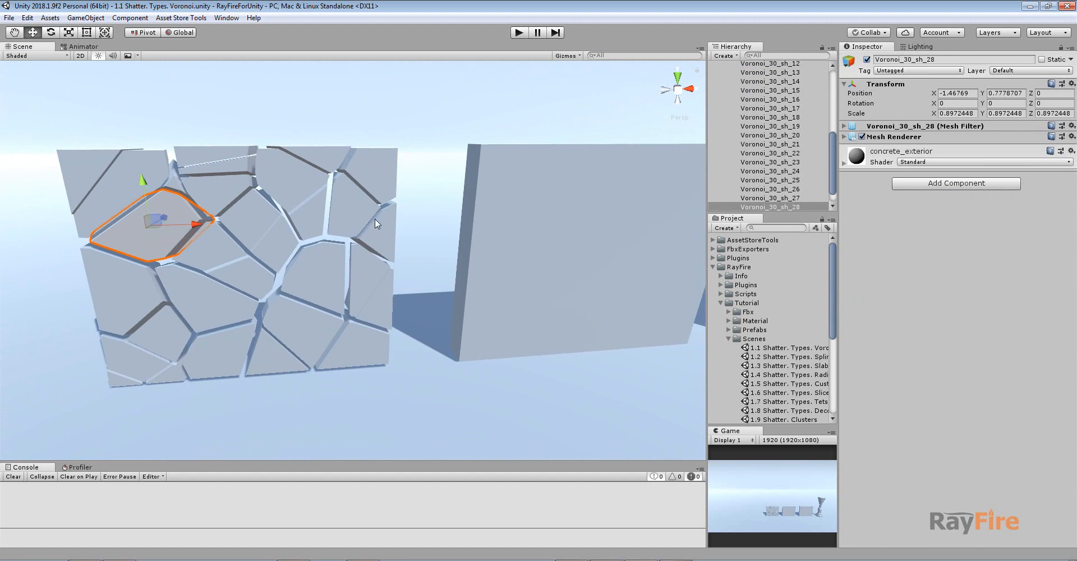
Select the Voronoi_400 wall, shatter it into 400 fragments and close the preview gaps.
{"action": "left_click", "coordinate": [580, 195]}
{"action": "key", "text": "f"}
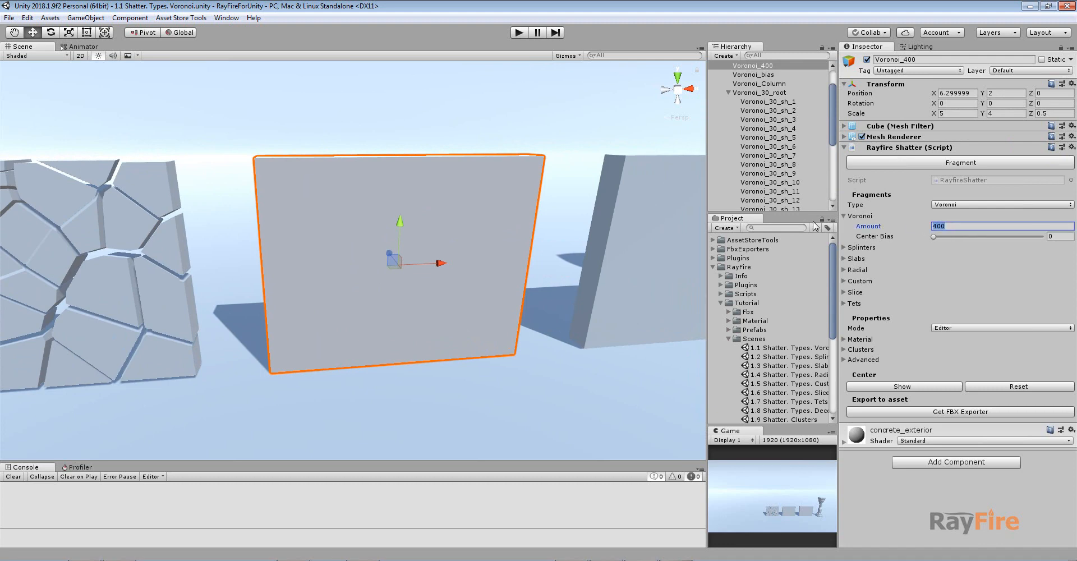
{"action": "left_click", "coordinate": [960, 163]}
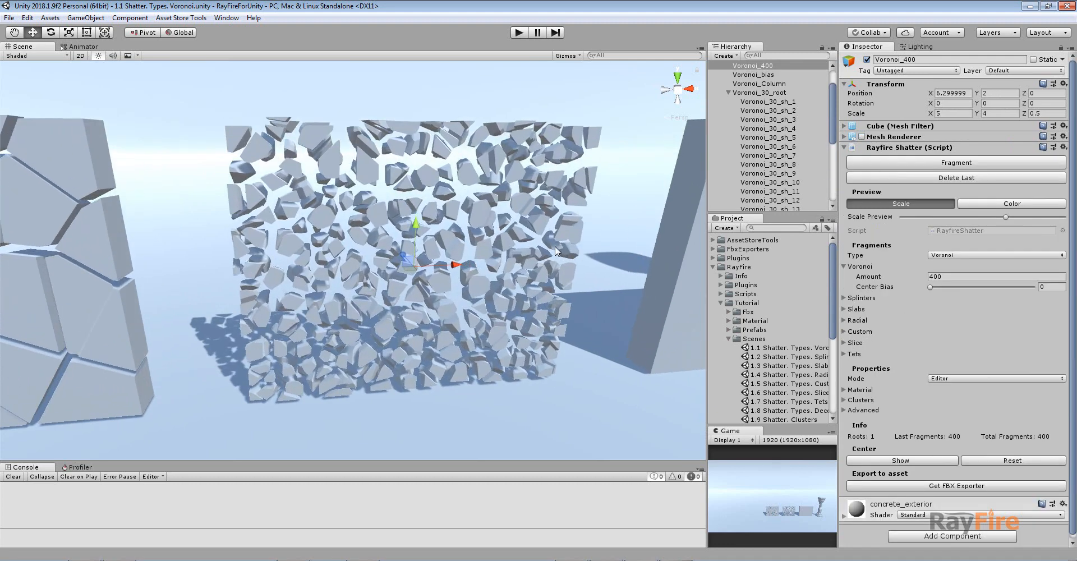
{"action": "mouse_move", "coordinate": [1005, 216]}
{"action": "left_mouse_down"}
{"action": "mouse_move", "coordinate": [903, 217]}
{"action": "mouse_move", "coordinate": [931, 216]}
{"action": "left_mouse_up"}
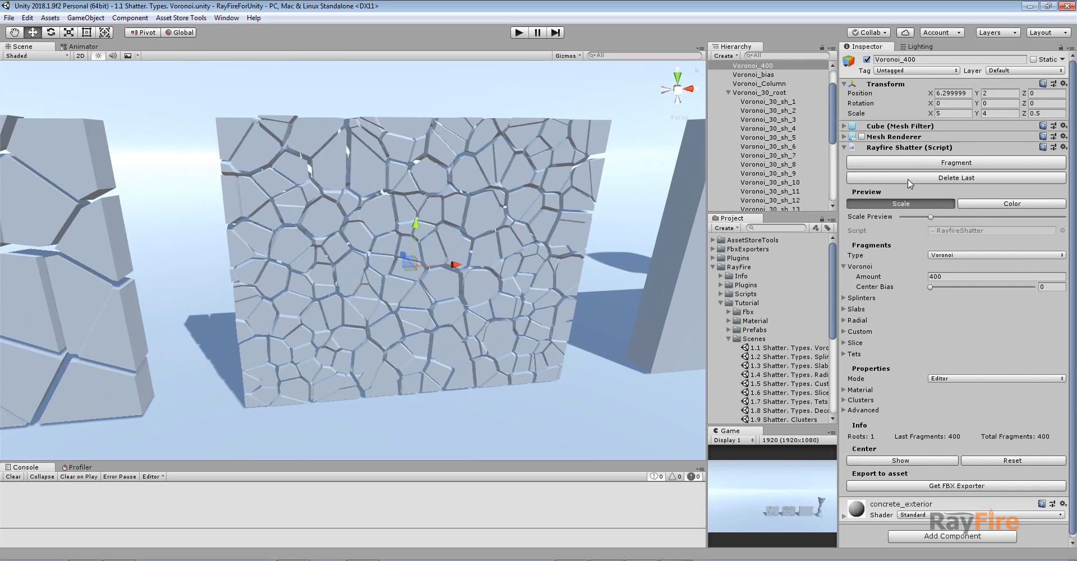
{"action": "middle_click_drag", "start_coordinate": [504, 223], "coordinate": [405, 211]}
Look back at the fractured second wall and pick out one of its fragments.
{"action": "left_click", "coordinate": [405, 211]}
{"action": "scroll", "coordinate": [405, 211], "scroll_direction": "up", "scroll_amount": 4}
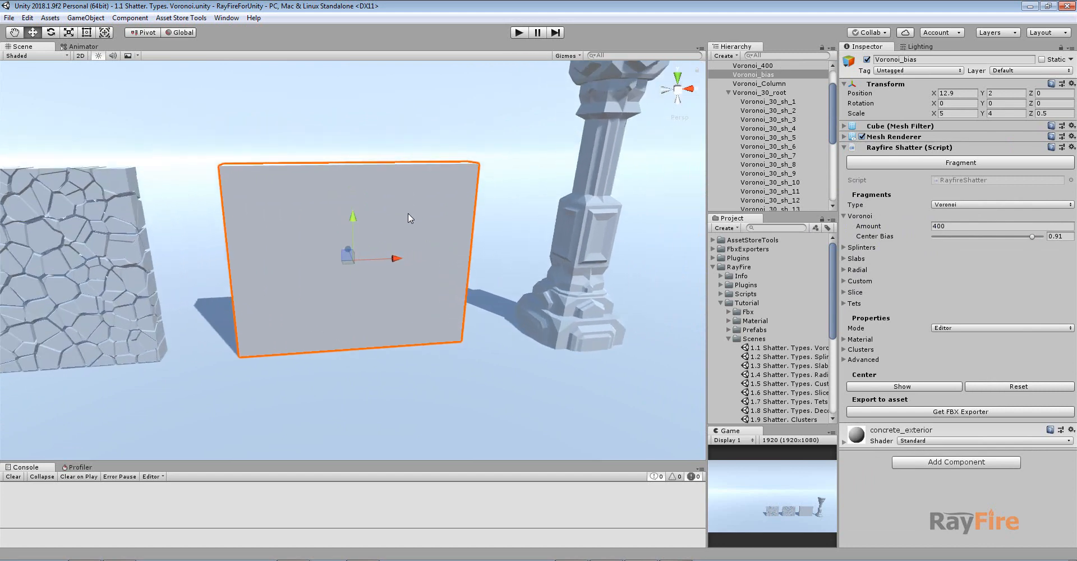
{"action": "scroll", "coordinate": [408, 213], "scroll_direction": "up", "scroll_amount": 3}
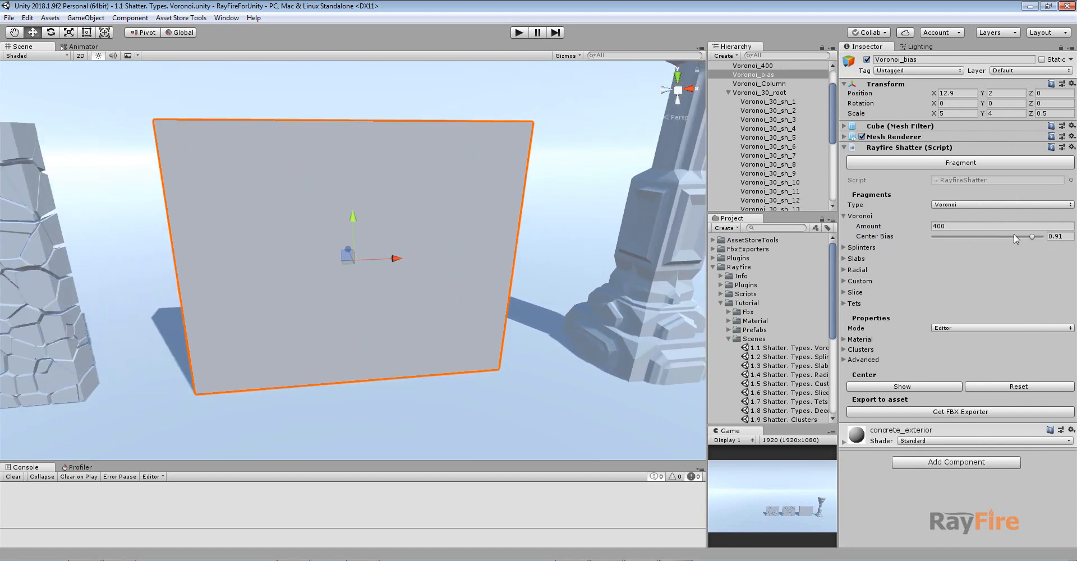
{"action": "middle_click_drag", "start_coordinate": [175, 243], "coordinate": [437, 243]}
{"action": "left_click", "coordinate": [202, 243]}
{"action": "middle_click_drag", "start_coordinate": [201, 244], "coordinate": [263, 216]}
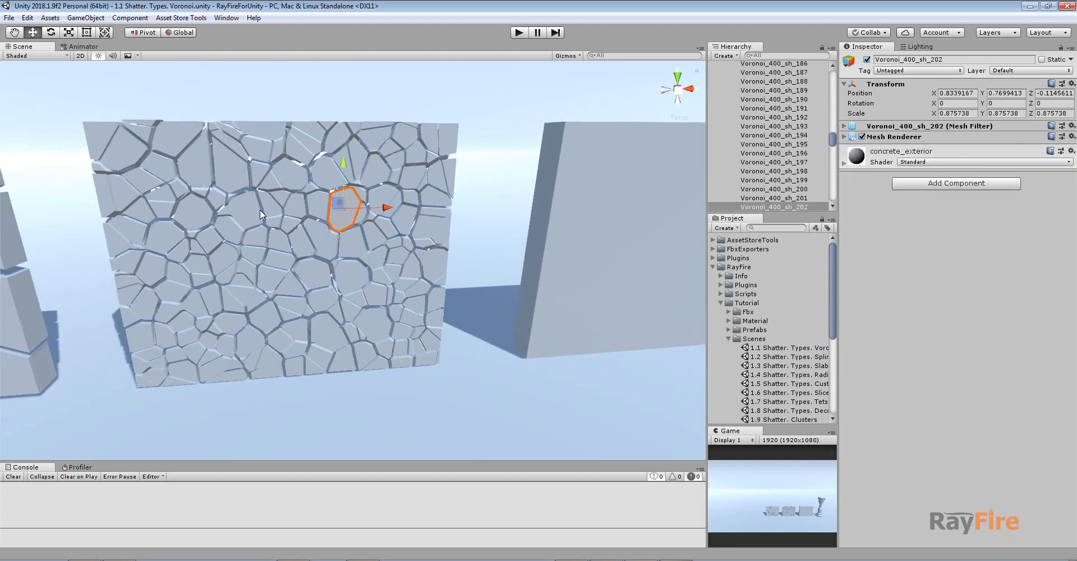
{"action": "scroll", "coordinate": [723, 128], "scroll_direction": "up", "scroll_amount": 5}
{"action": "left_click_drag", "start_coordinate": [832, 137], "coordinate": [836, 74]}
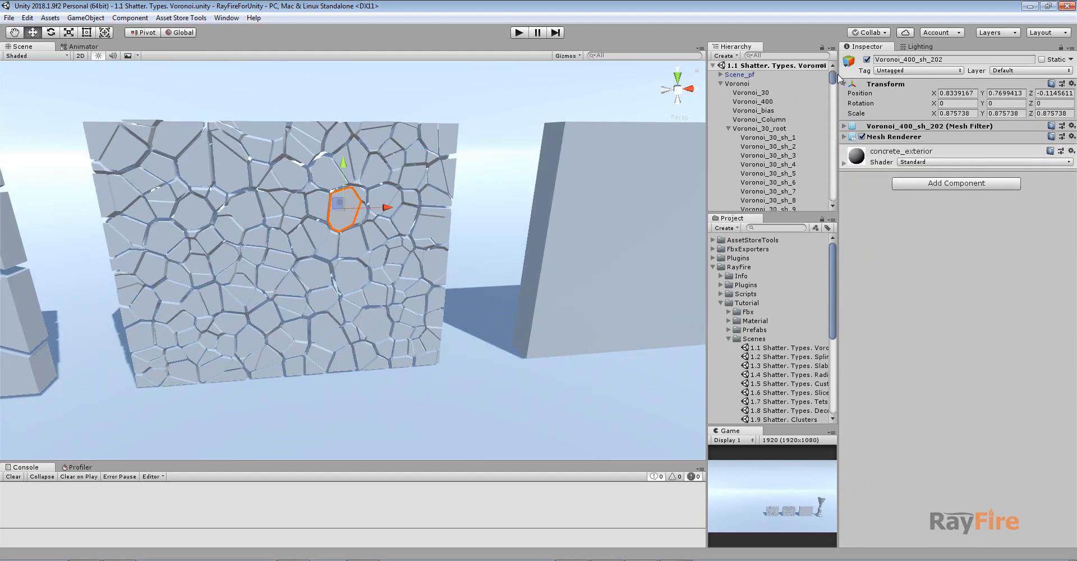
Select the Voronoi_bias wall in the Hierarchy and centre the view on it.
{"action": "left_click", "coordinate": [753, 101]}
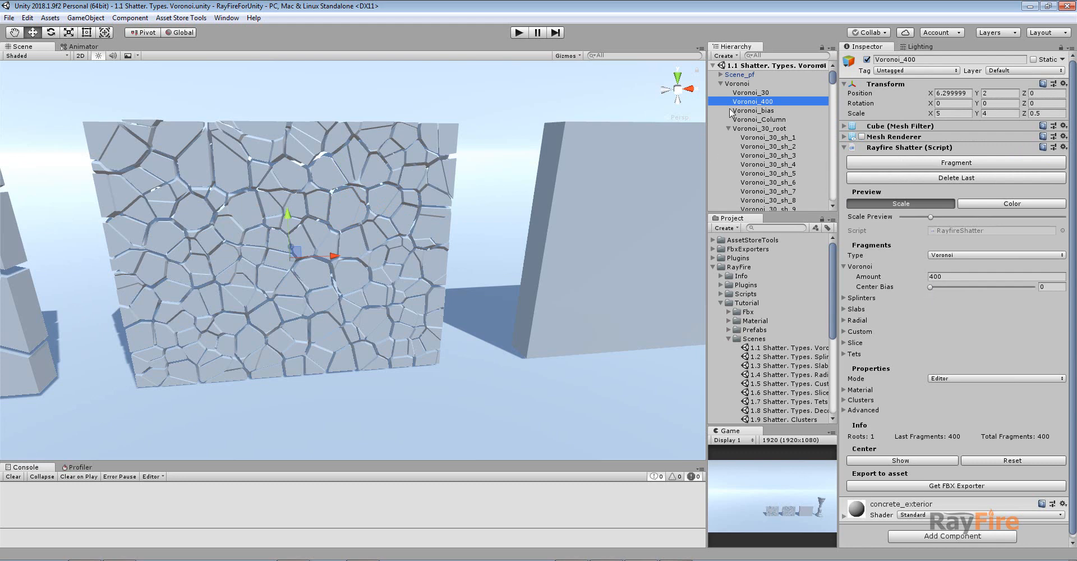
{"action": "left_click", "coordinate": [751, 110]}
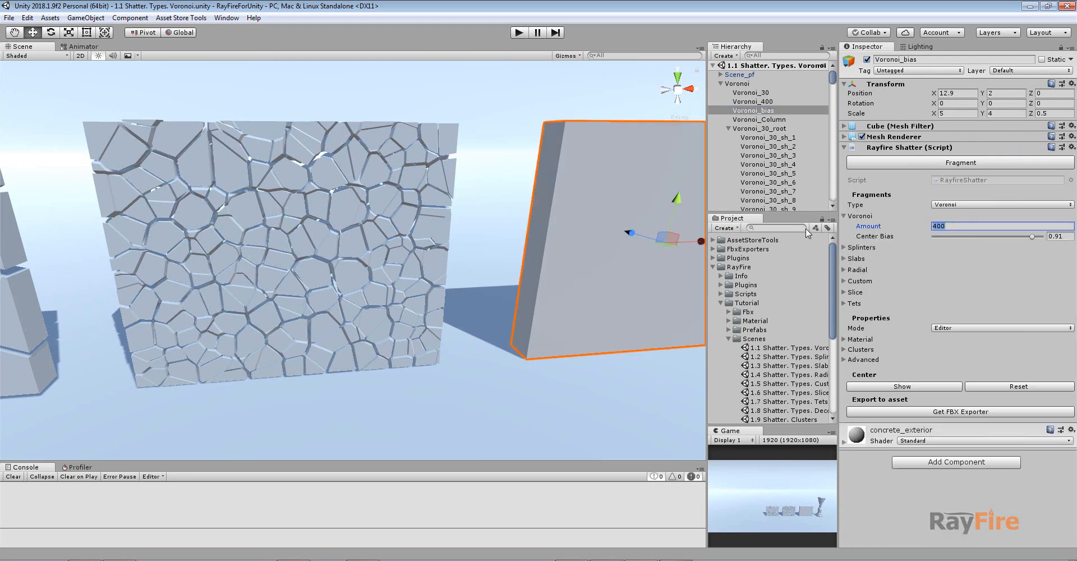
{"action": "middle_click_drag", "start_coordinate": [588, 235], "coordinate": [428, 197]}
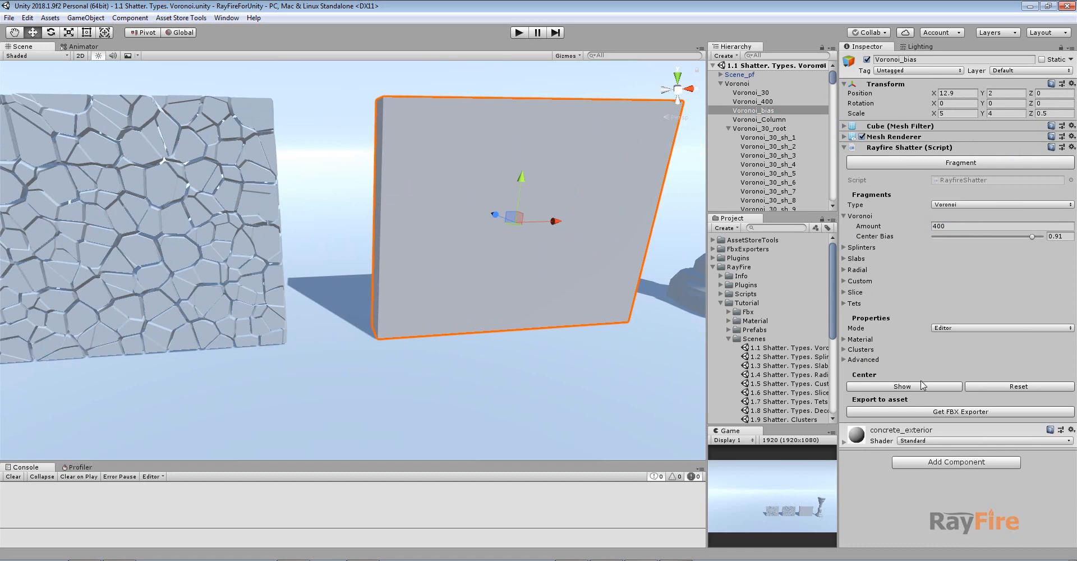
Show the shatter center, move it to the wall's top middle and shatter the wall into center-biased fragments.
{"action": "left_click", "coordinate": [907, 388]}
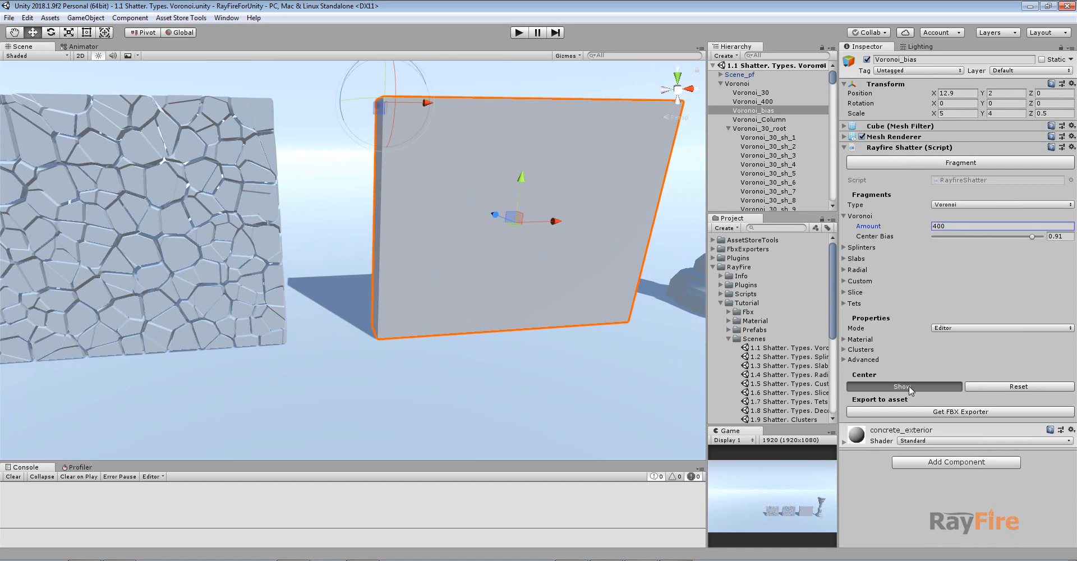
{"action": "left_click", "coordinate": [13, 32]}
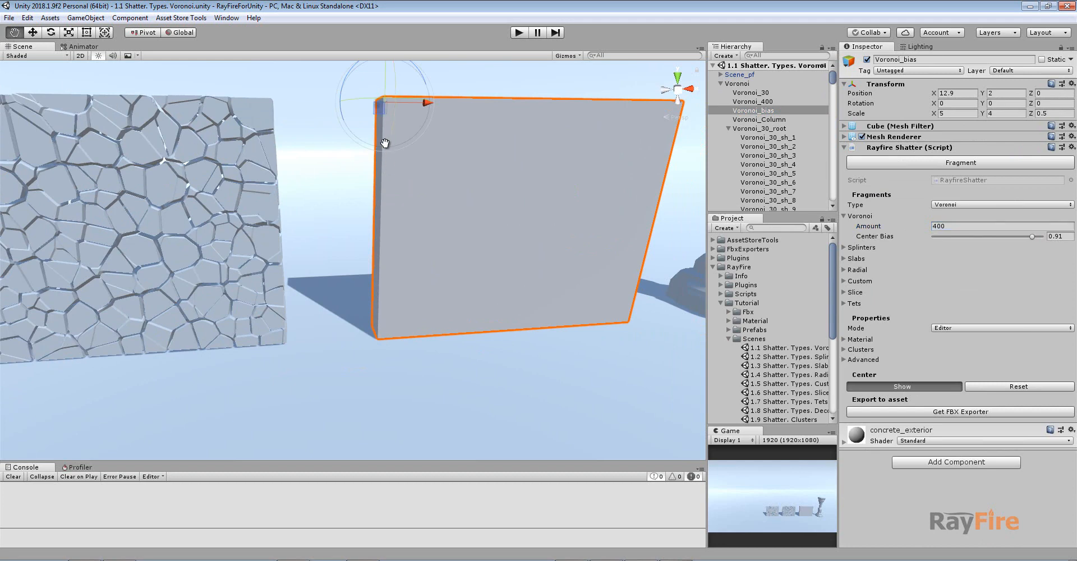
{"action": "left_click_drag", "start_coordinate": [378, 104], "coordinate": [349, 176]}
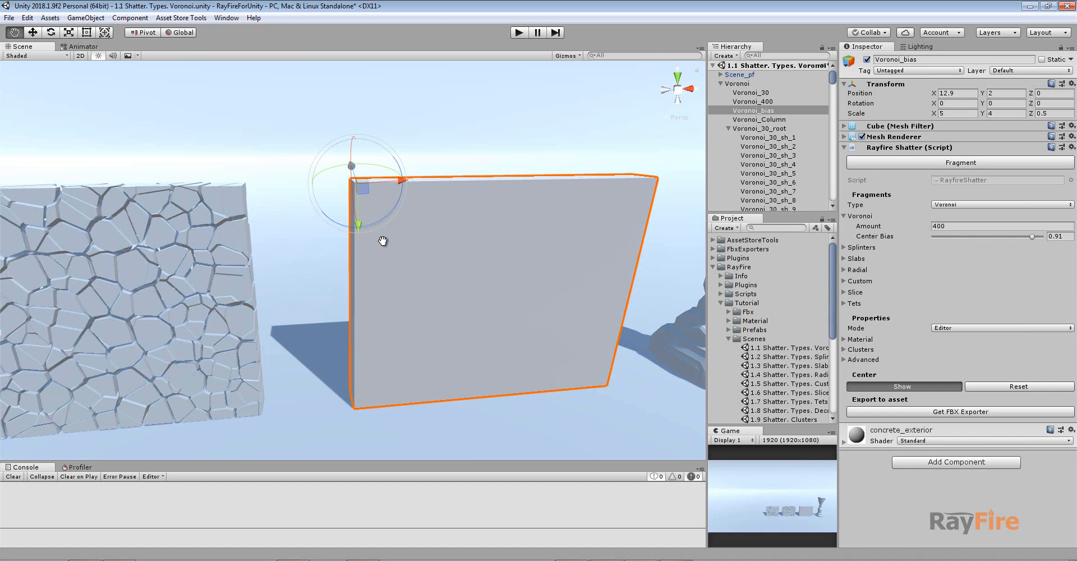
{"action": "scroll", "coordinate": [389, 209], "scroll_direction": "up", "scroll_amount": 4}
{"action": "left_click_drag", "start_coordinate": [389, 209], "coordinate": [526, 263], "text": "alt"}
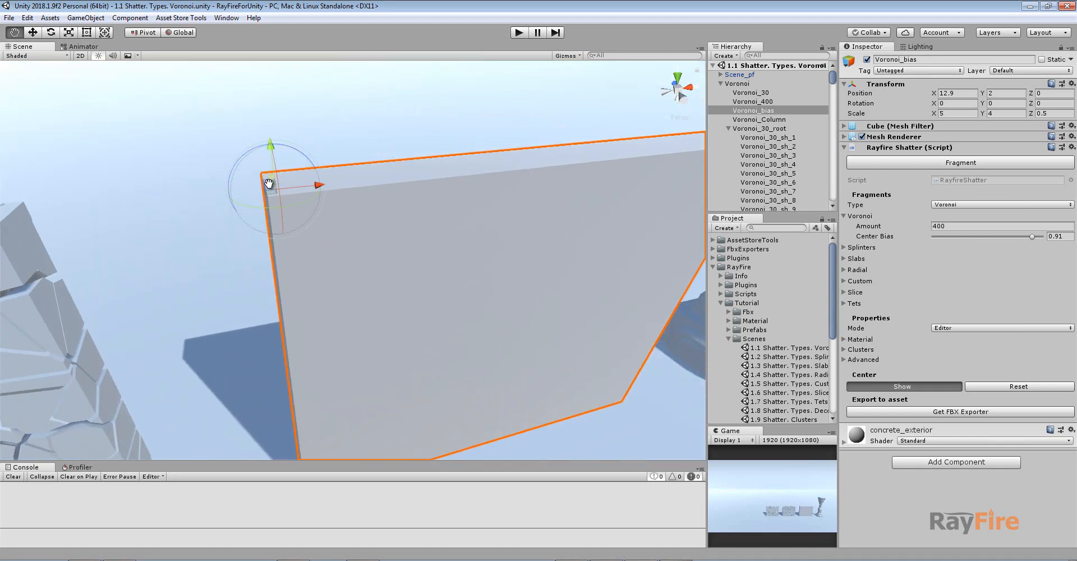
{"action": "mouse_move", "coordinate": [267, 181]}
{"action": "left_mouse_down"}
{"action": "mouse_move", "coordinate": [489, 206]}
{"action": "mouse_move", "coordinate": [361, 215]}
{"action": "left_mouse_up"}
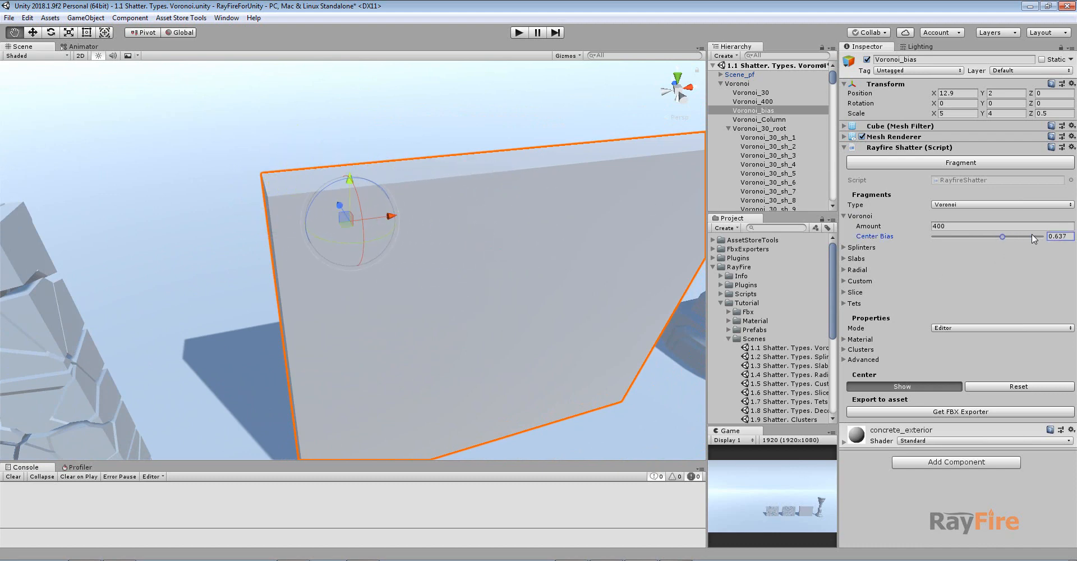
{"action": "left_click", "coordinate": [960, 162]}
{"action": "right_click_drag", "start_coordinate": [524, 259], "coordinate": [420, 252]}
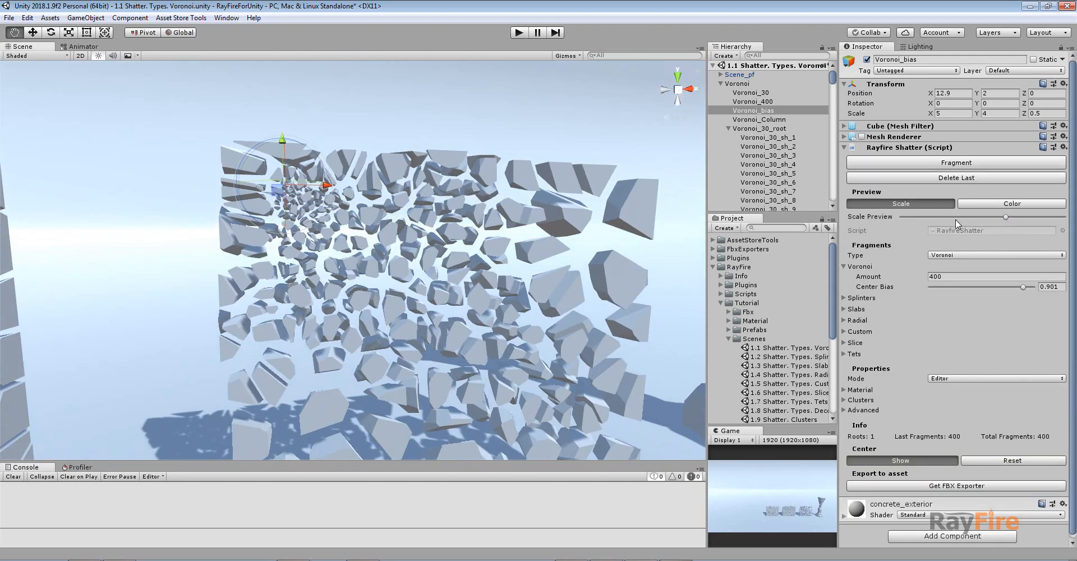
{"action": "left_click_drag", "start_coordinate": [1005, 216], "coordinate": [934, 216]}
{"action": "scroll", "coordinate": [337, 208], "scroll_direction": "up", "scroll_amount": 3}
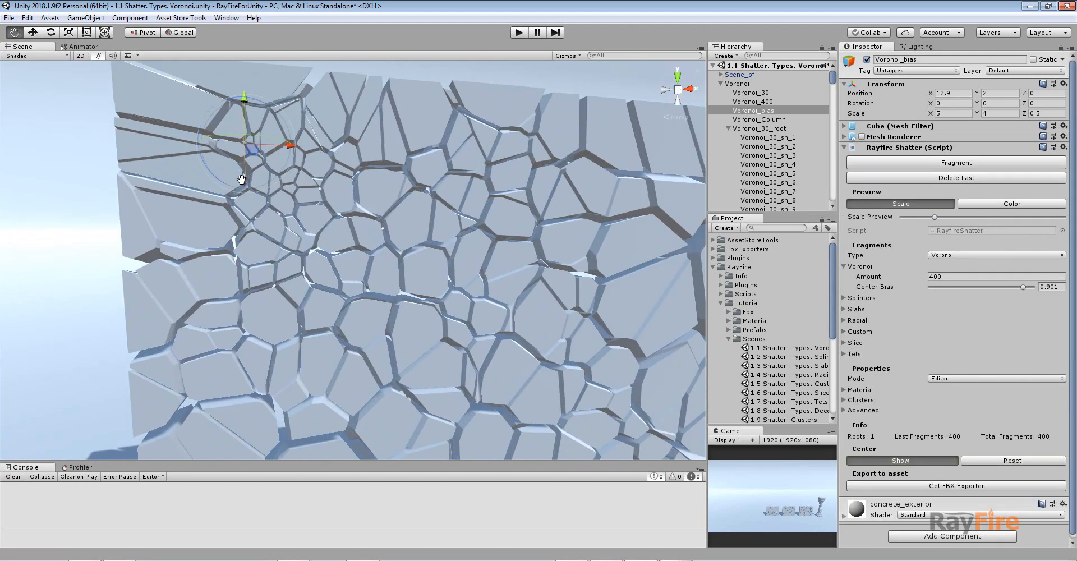
{"action": "scroll", "coordinate": [277, 184], "scroll_direction": "down", "scroll_amount": 3}
{"action": "middle_click_drag", "start_coordinate": [277, 183], "coordinate": [353, 92]}
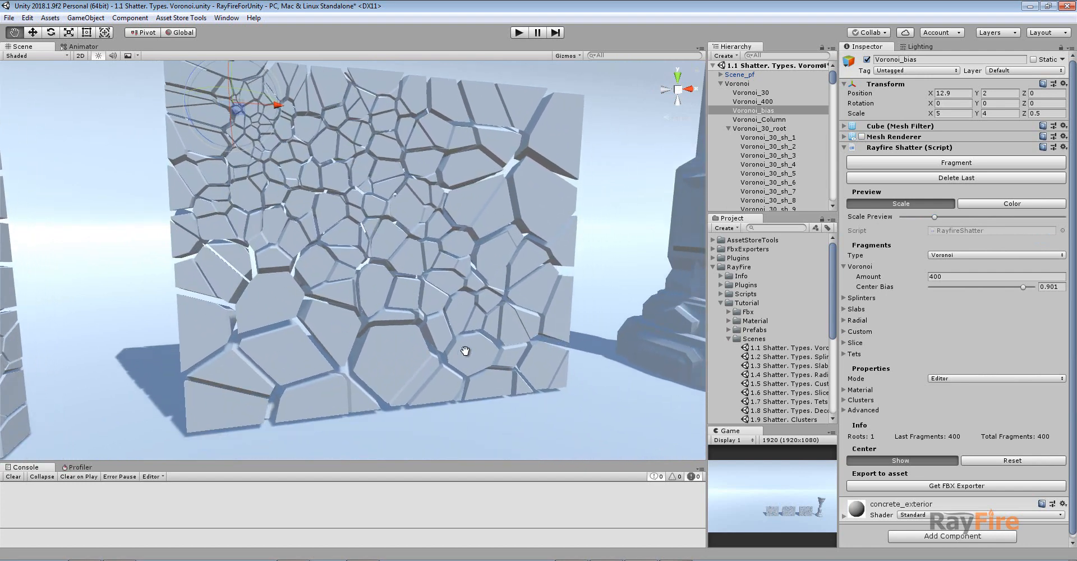
Delete the fragments, move the center lower, re-shatter the wall and reset the center to the middle.
{"action": "left_click", "coordinate": [930, 178]}
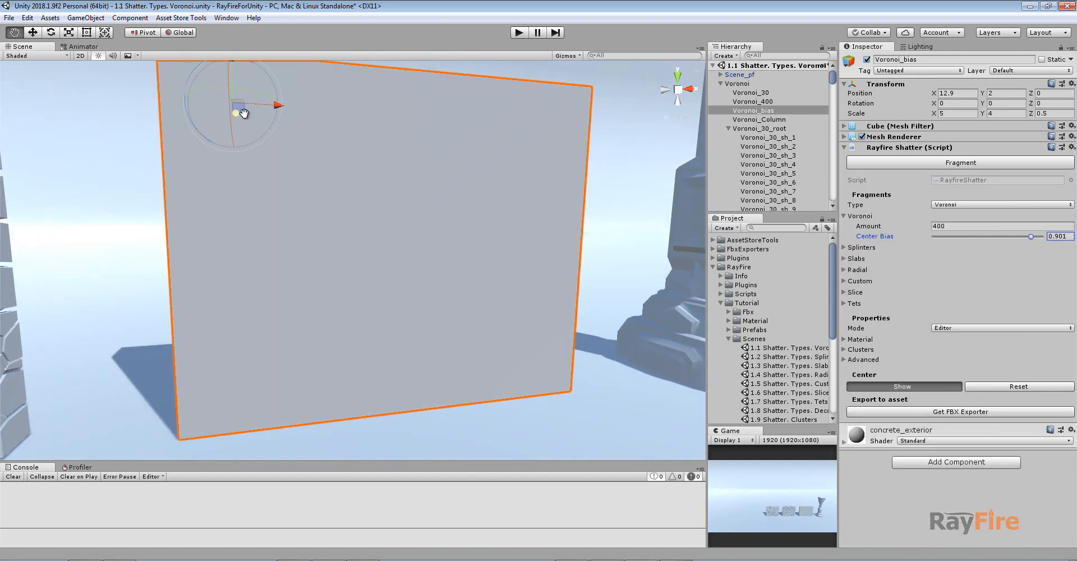
{"action": "mouse_move", "coordinate": [242, 113]}
{"action": "left_mouse_down"}
{"action": "mouse_move", "coordinate": [476, 79]}
{"action": "mouse_move", "coordinate": [469, 286]}
{"action": "left_mouse_up"}
{"action": "left_click", "coordinate": [889, 163]}
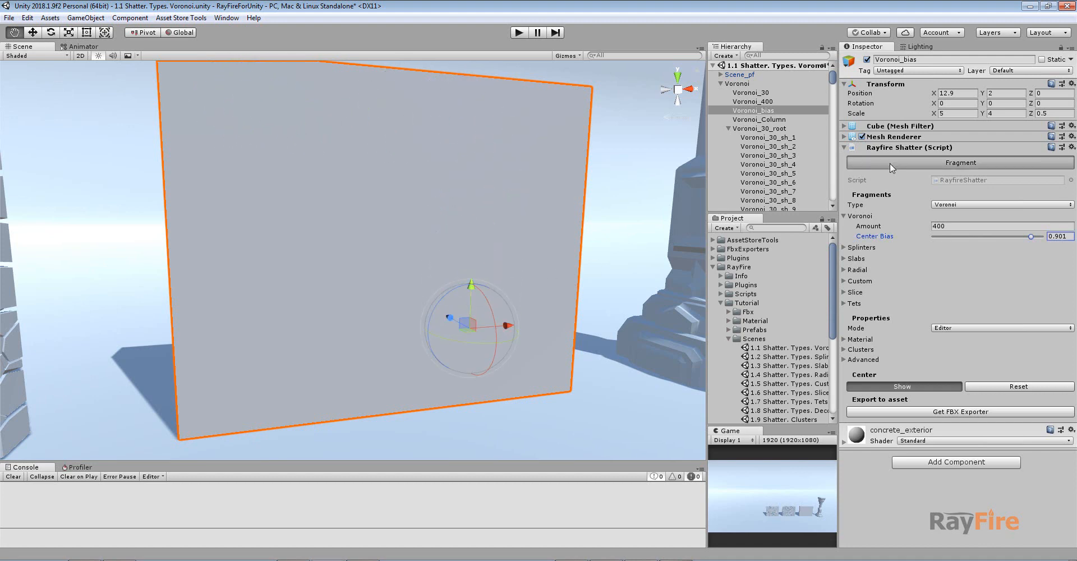
{"action": "middle_click_drag", "start_coordinate": [502, 325], "coordinate": [490, 321]}
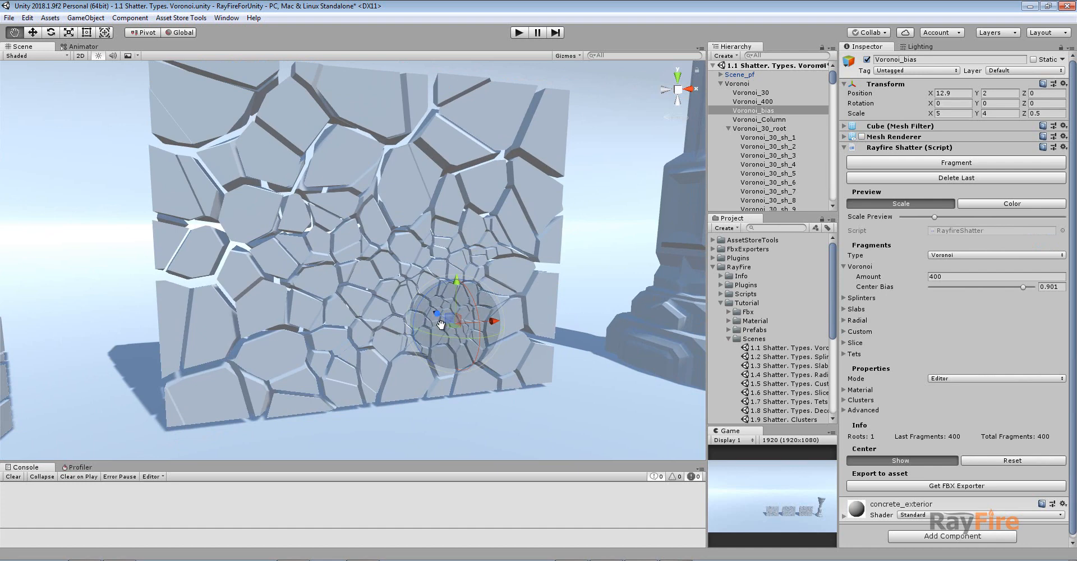
{"action": "middle_click_drag", "start_coordinate": [454, 268], "coordinate": [456, 302]}
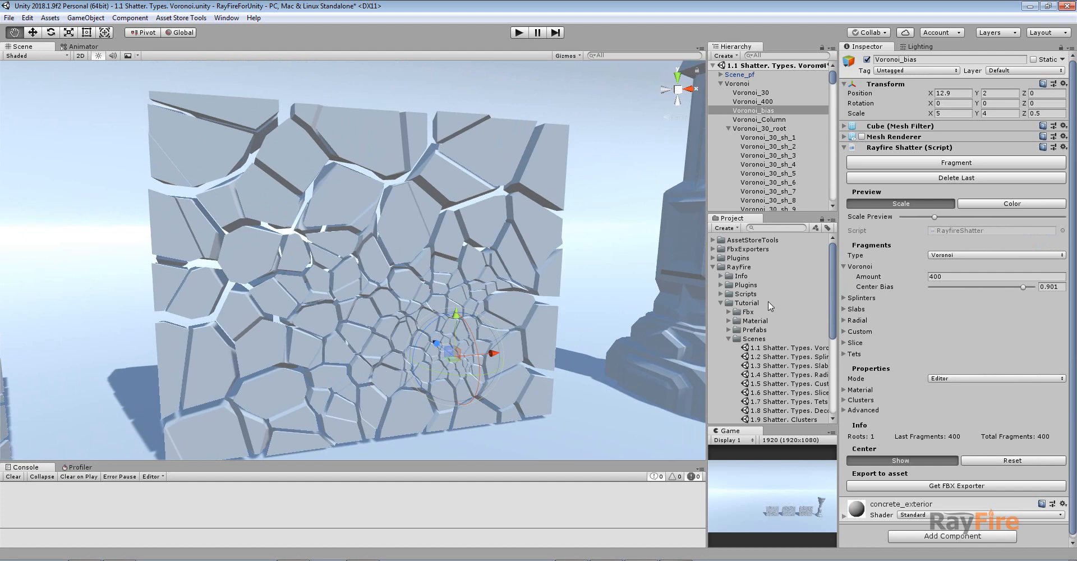
{"action": "left_click", "coordinate": [981, 460]}
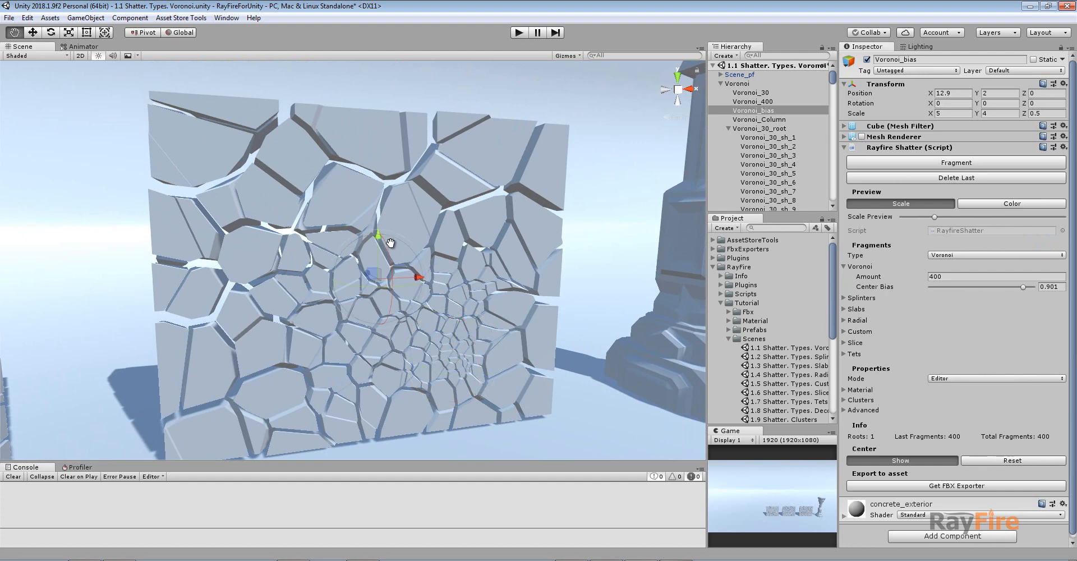
{"action": "middle_click_drag", "start_coordinate": [391, 242], "coordinate": [522, 244]}
Select the Voronoi_Column object in the scene for shattering.
{"action": "left_click", "coordinate": [32, 32]}
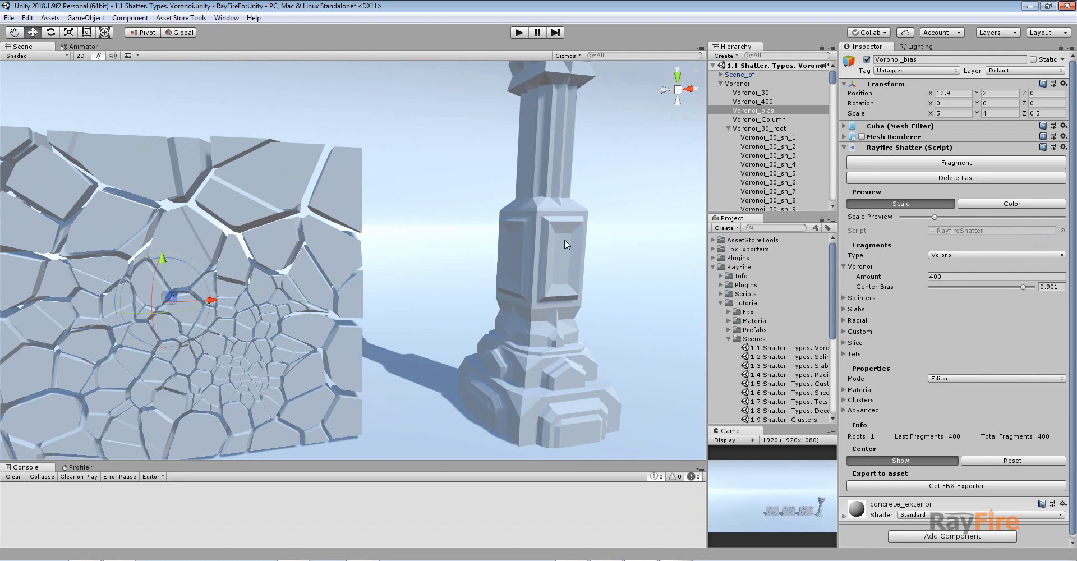
{"action": "left_click", "coordinate": [560, 237]}
{"action": "scroll", "coordinate": [560, 236], "scroll_direction": "down", "scroll_amount": 5}
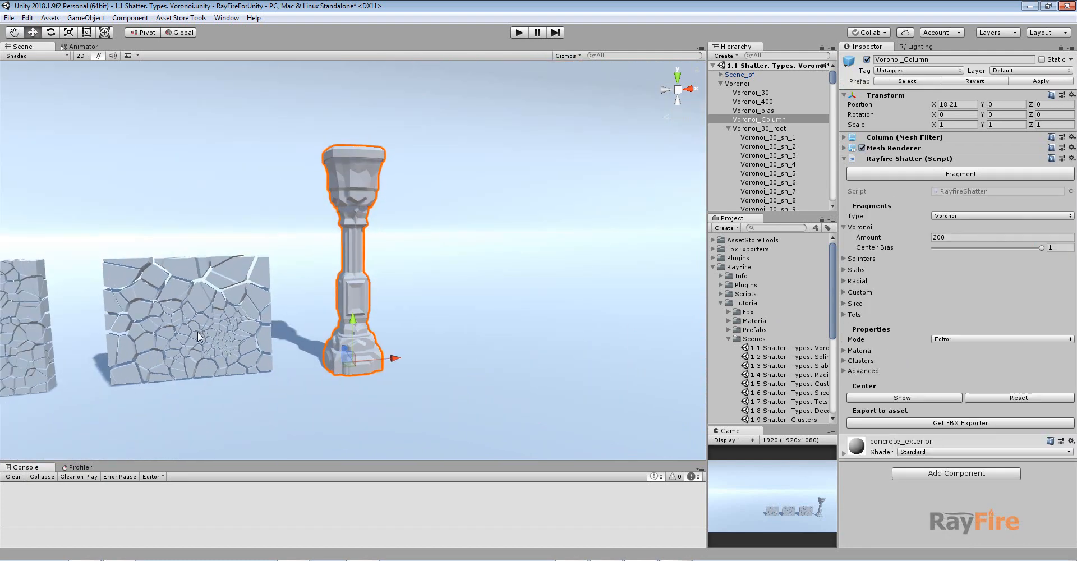
{"action": "scroll", "coordinate": [221, 330], "scroll_direction": "up", "scroll_amount": 3}
{"action": "scroll", "coordinate": [319, 333], "scroll_direction": "up", "scroll_amount": 3}
{"action": "scroll", "coordinate": [344, 273], "scroll_direction": "up", "scroll_amount": 2}
{"action": "right_click_drag", "start_coordinate": [345, 278], "coordinate": [395, 347]}
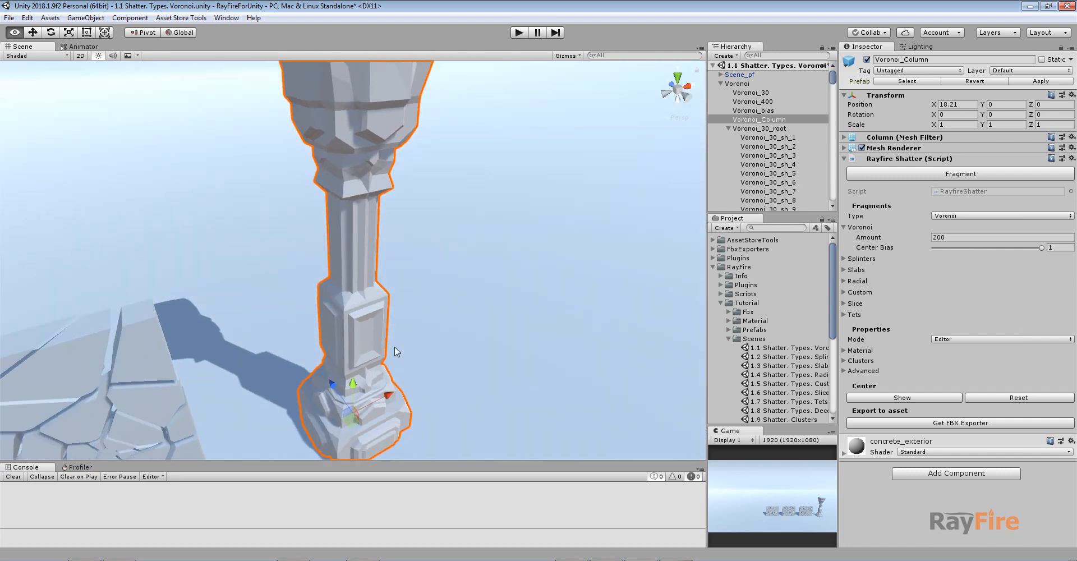
{"action": "left_click_drag", "start_coordinate": [494, 460], "coordinate": [495, 492]}
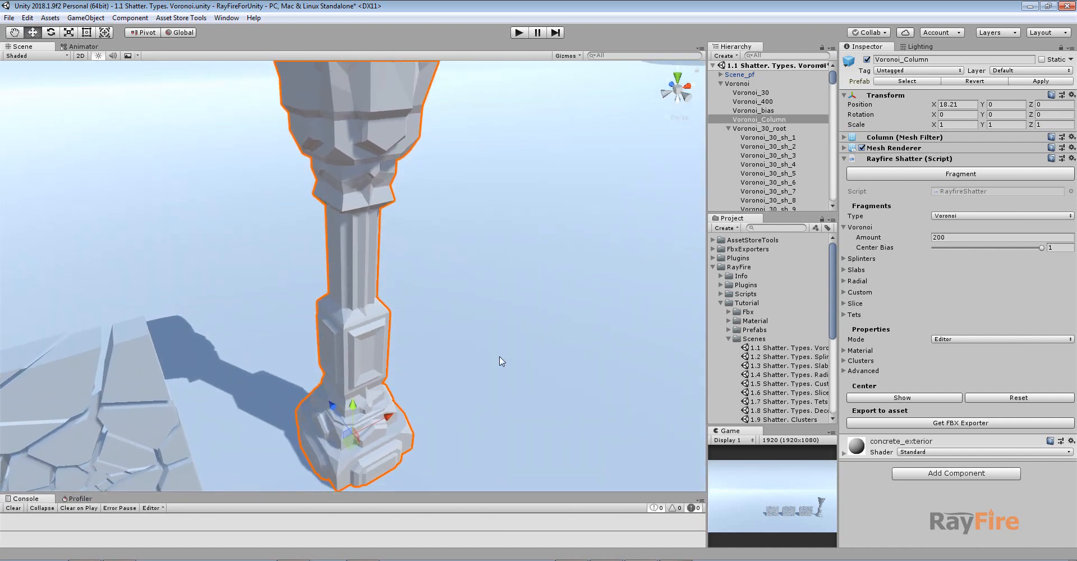
{"action": "scroll", "coordinate": [513, 329], "scroll_direction": "up", "scroll_amount": 1}
Shatter the column into Voronoi pieces, shrink them apart in preview and show the fracture center.
{"action": "left_click", "coordinate": [959, 175]}
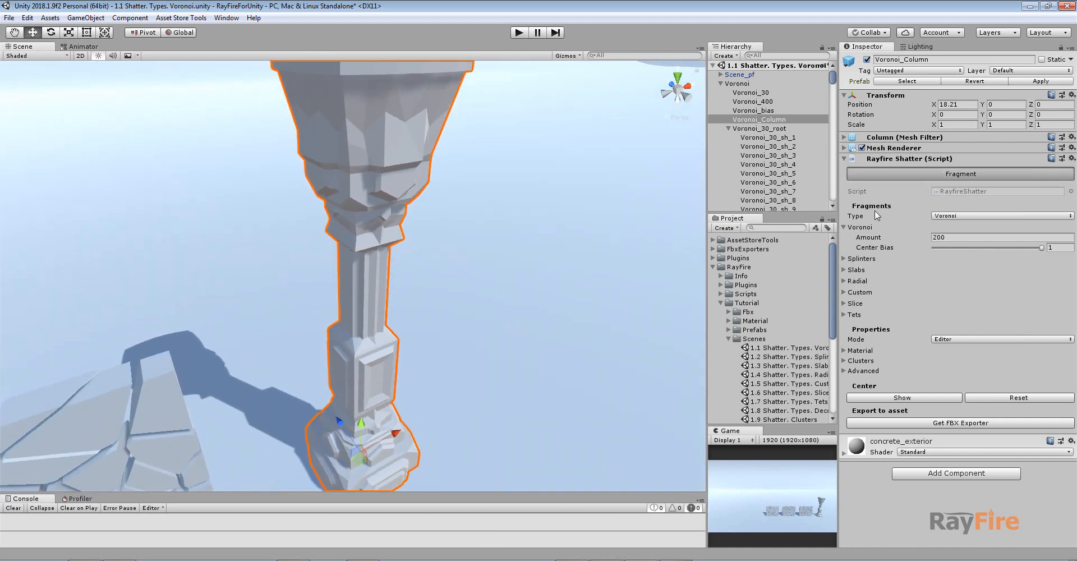
{"action": "scroll", "coordinate": [493, 217], "scroll_direction": "up", "scroll_amount": 3}
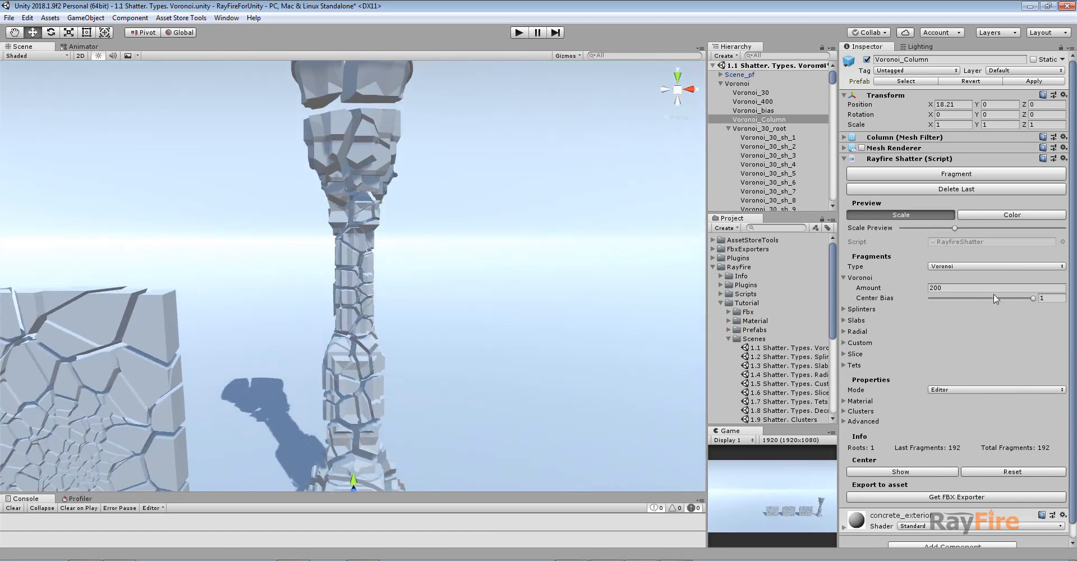
{"action": "left_click_drag", "start_coordinate": [953, 228], "coordinate": [985, 228]}
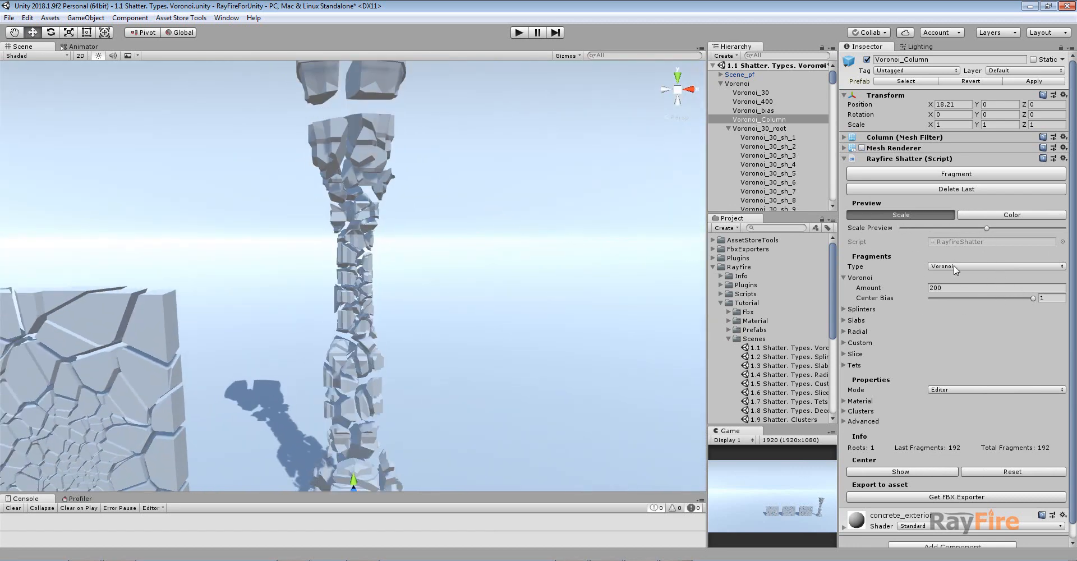
{"action": "left_click", "coordinate": [900, 471]}
{"action": "scroll", "coordinate": [451, 313], "scroll_direction": "down", "scroll_amount": 1}
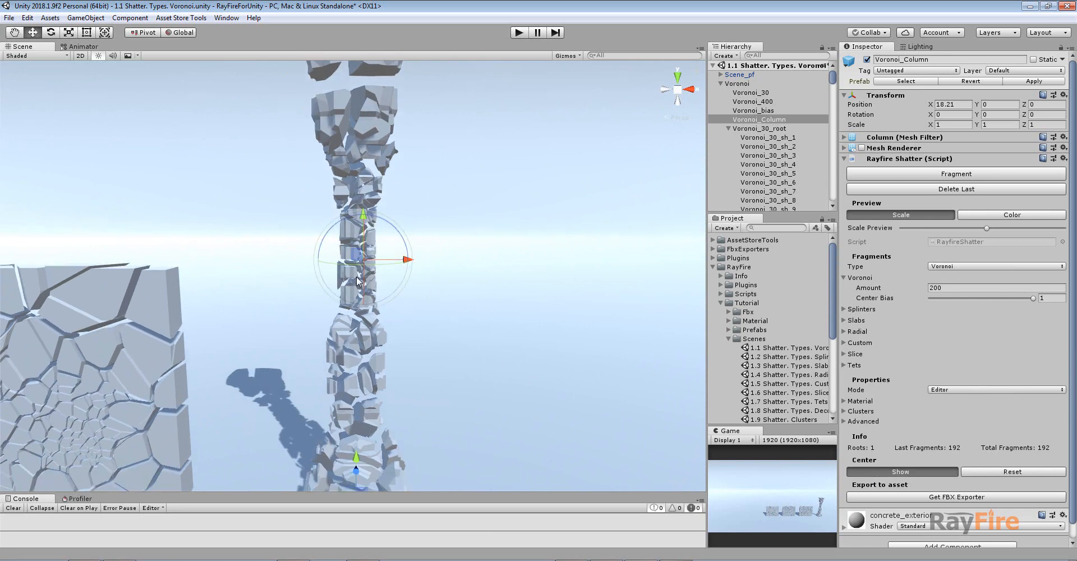
{"action": "middle_click_drag", "start_coordinate": [450, 313], "coordinate": [489, 326]}
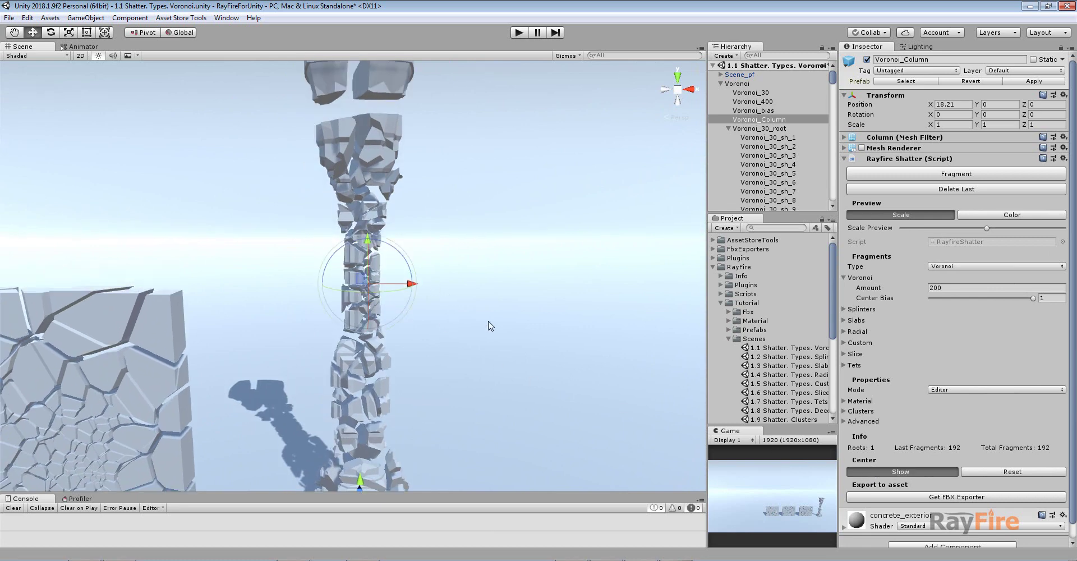
Hide the center marker, box-select and fly through the column fragments, then select Voronoi_Column again.
{"action": "left_click", "coordinate": [882, 467]}
{"action": "mouse_move", "coordinate": [379, 269]}
{"action": "middle_mouse_down"}
{"action": "mouse_move", "coordinate": [412, 148]}
{"action": "mouse_move", "coordinate": [379, 337]}
{"action": "middle_mouse_up"}
{"action": "left_click", "coordinate": [412, 148]}
{"action": "scroll", "coordinate": [378, 252], "scroll_direction": "up", "scroll_amount": 3}
{"action": "left_click_drag", "start_coordinate": [301, 142], "coordinate": [538, 268]}
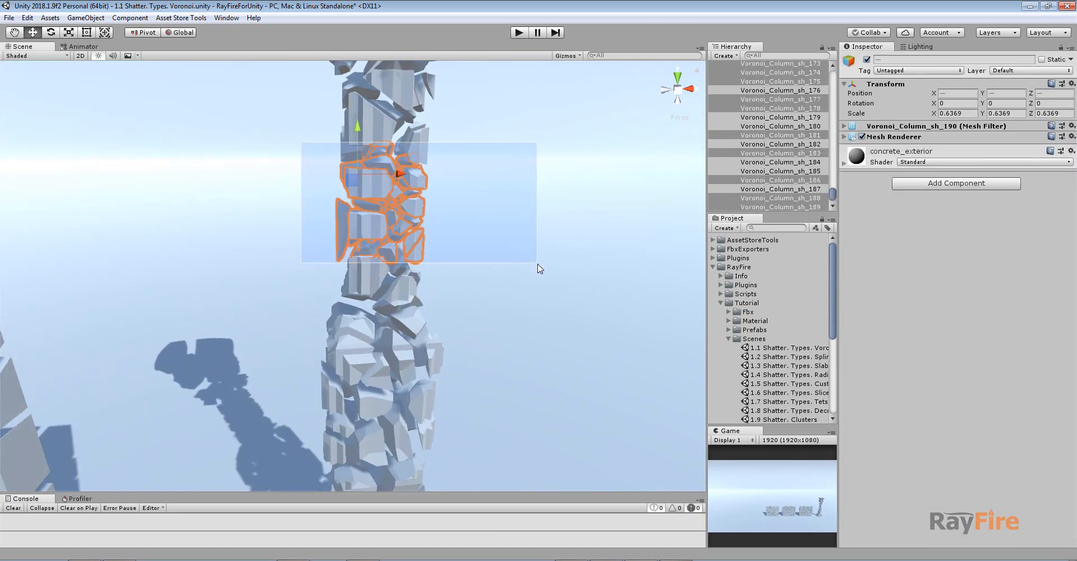
{"action": "middle_click_drag", "start_coordinate": [353, 213], "coordinate": [365, 187], "text": "alt"}
{"action": "scroll", "coordinate": [354, 213], "scroll_direction": "up", "scroll_amount": 5}
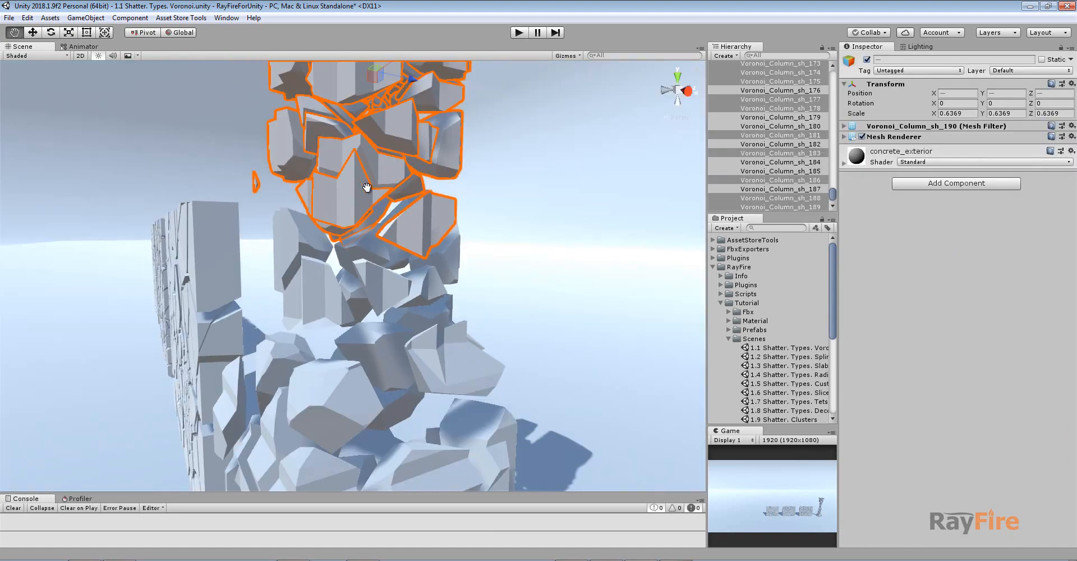
{"action": "scroll", "coordinate": [366, 187], "scroll_direction": "up", "scroll_amount": 8}
{"action": "mouse_move", "coordinate": [364, 263]}
{"action": "right_mouse_down"}
{"action": "mouse_move", "coordinate": [404, 277]}
{"action": "mouse_move", "coordinate": [264, 267]}
{"action": "right_mouse_up"}
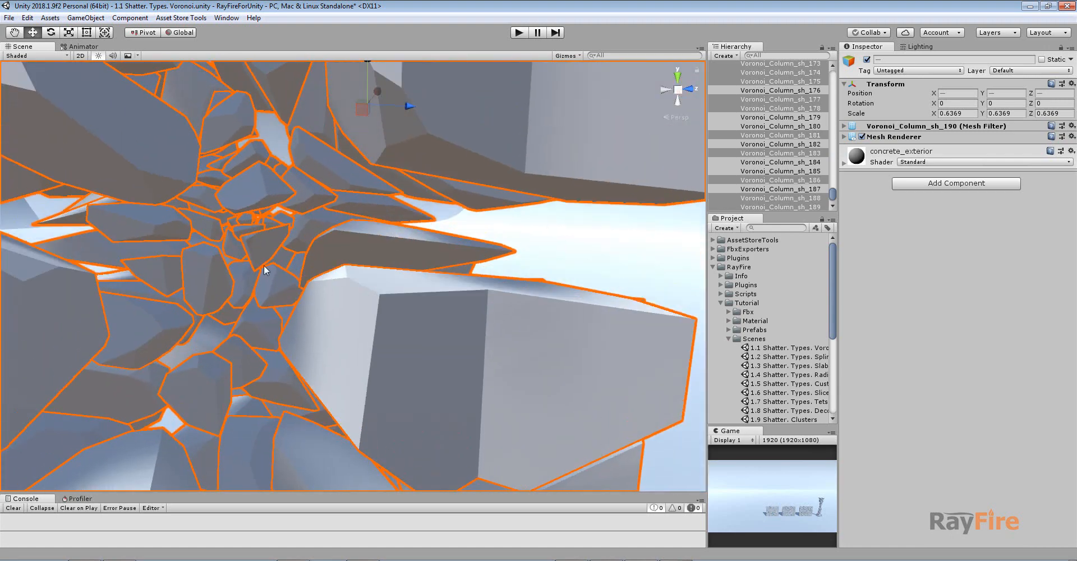
{"action": "left_click", "coordinate": [240, 234]}
{"action": "left_click_drag", "start_coordinate": [832, 174], "coordinate": [832, 67]}
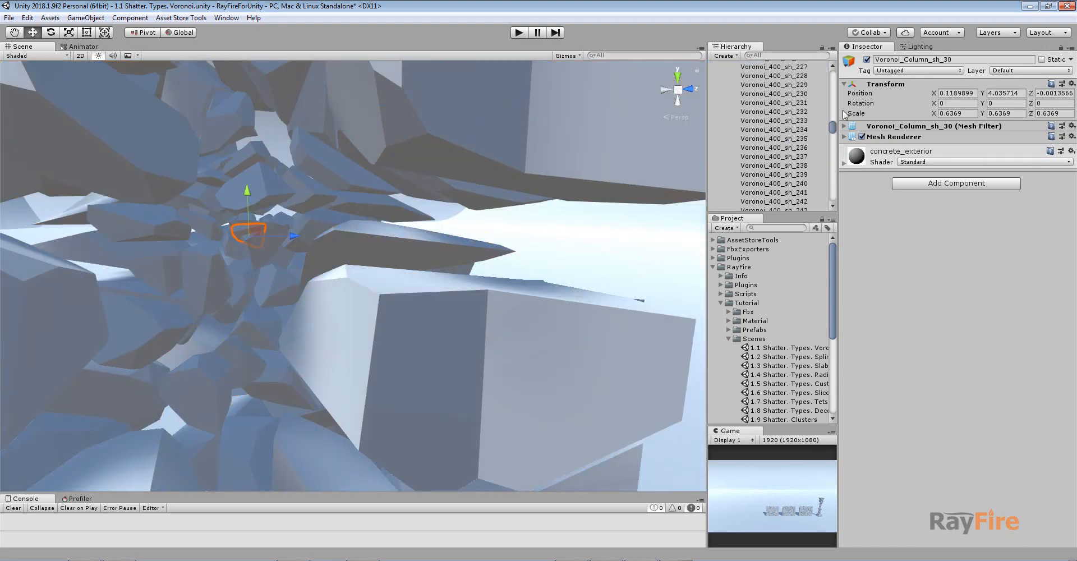
{"action": "left_click", "coordinate": [761, 119]}
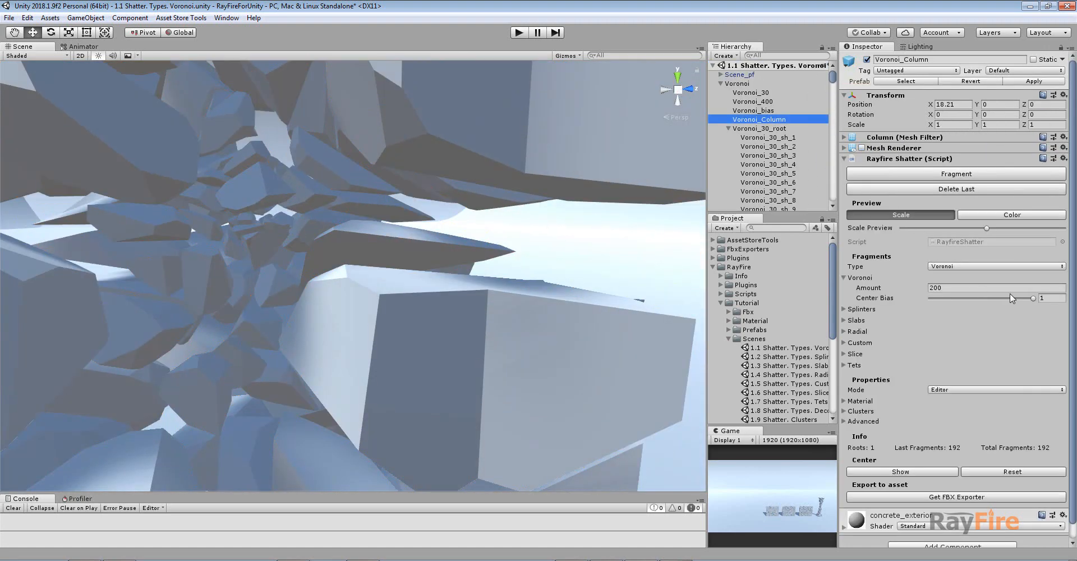
Delete the column's fragments, lower center bias to 0.73 and re-shatter it into 188 pieces.
{"action": "left_click", "coordinate": [956, 188]}
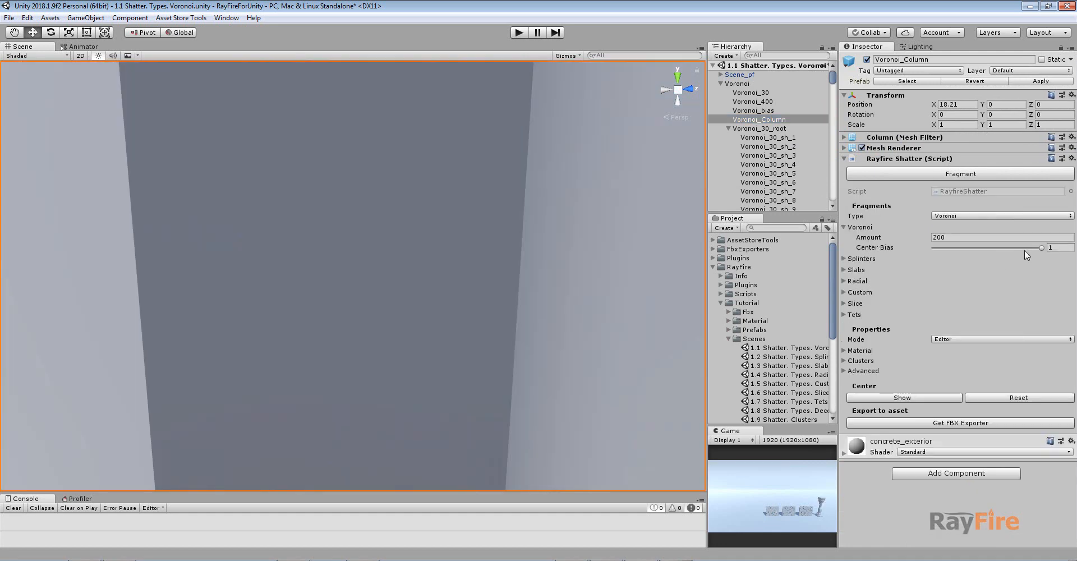
{"action": "left_click_drag", "start_coordinate": [1023, 248], "coordinate": [1012, 247]}
{"action": "left_click", "coordinate": [978, 174]}
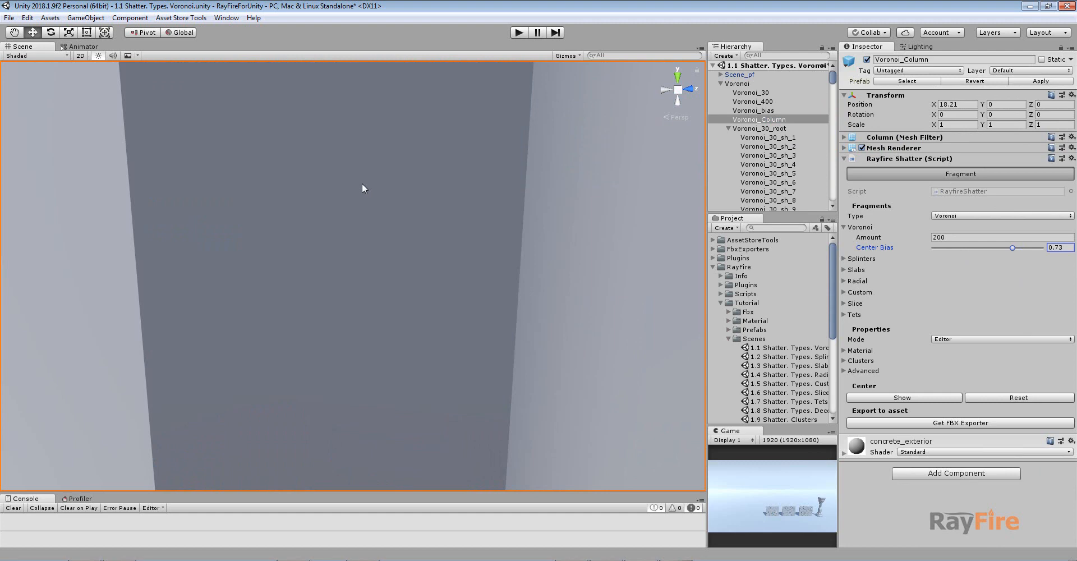
{"action": "scroll", "coordinate": [361, 183], "scroll_direction": "down", "scroll_amount": 3}
{"action": "scroll", "coordinate": [351, 210], "scroll_direction": "down", "scroll_amount": 3}
{"action": "scroll", "coordinate": [344, 208], "scroll_direction": "down", "scroll_amount": 2}
{"action": "mouse_move", "coordinate": [332, 215]}
{"action": "right_mouse_down"}
{"action": "mouse_move", "coordinate": [362, 219]}
{"action": "mouse_move", "coordinate": [336, 249]}
{"action": "right_mouse_up"}
{"action": "scroll", "coordinate": [362, 218], "scroll_direction": "down", "scroll_amount": 3}
{"action": "scroll", "coordinate": [435, 233], "scroll_direction": "down", "scroll_amount": 3}
{"action": "scroll", "coordinate": [435, 233], "scroll_direction": "down", "scroll_amount": 3}
{"action": "left_click_drag", "start_coordinate": [303, 244], "coordinate": [462, 237], "text": "alt"}
{"action": "scroll", "coordinate": [462, 236], "scroll_direction": "down", "scroll_amount": 3}
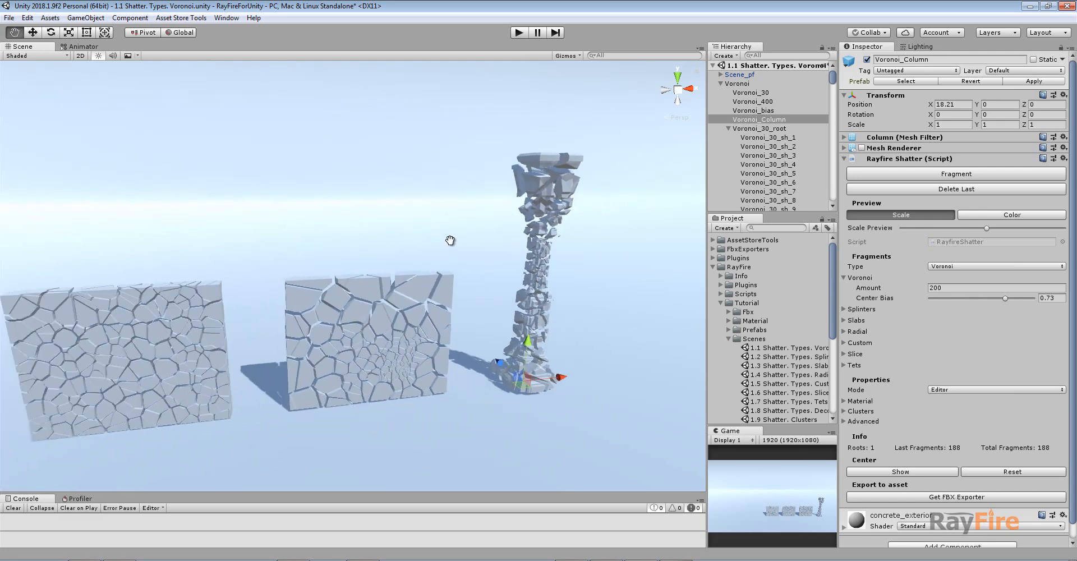
{"action": "scroll", "coordinate": [462, 236], "scroll_direction": "down", "scroll_amount": 3}
{"action": "scroll", "coordinate": [471, 240], "scroll_direction": "down", "scroll_amount": 2}
{"action": "scroll", "coordinate": [479, 247], "scroll_direction": "down", "scroll_amount": 2}
{"action": "right_click_drag", "start_coordinate": [480, 246], "coordinate": [504, 287]}
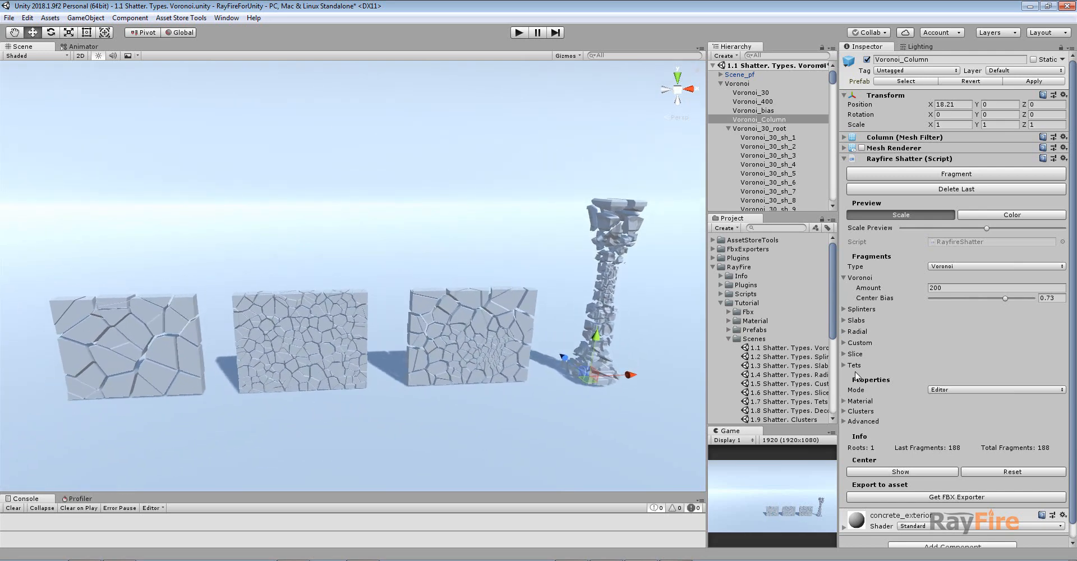